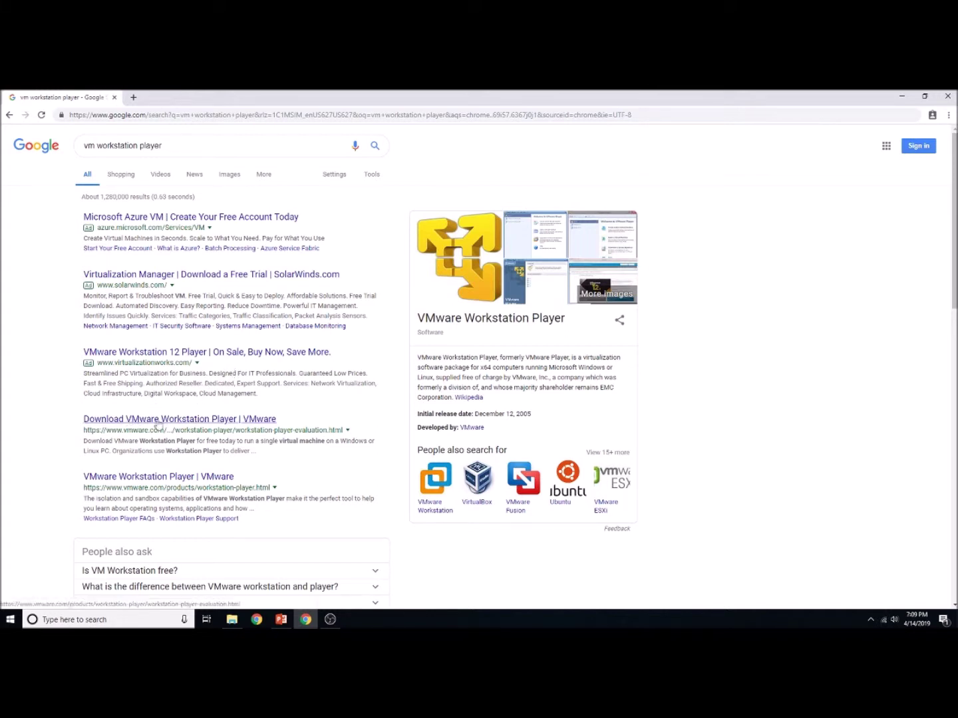
Open the VMware Workstation Player download page from the search results and download Workstation 15 Player for Windows.
{"action": "left_click", "coordinate": [212, 420]}
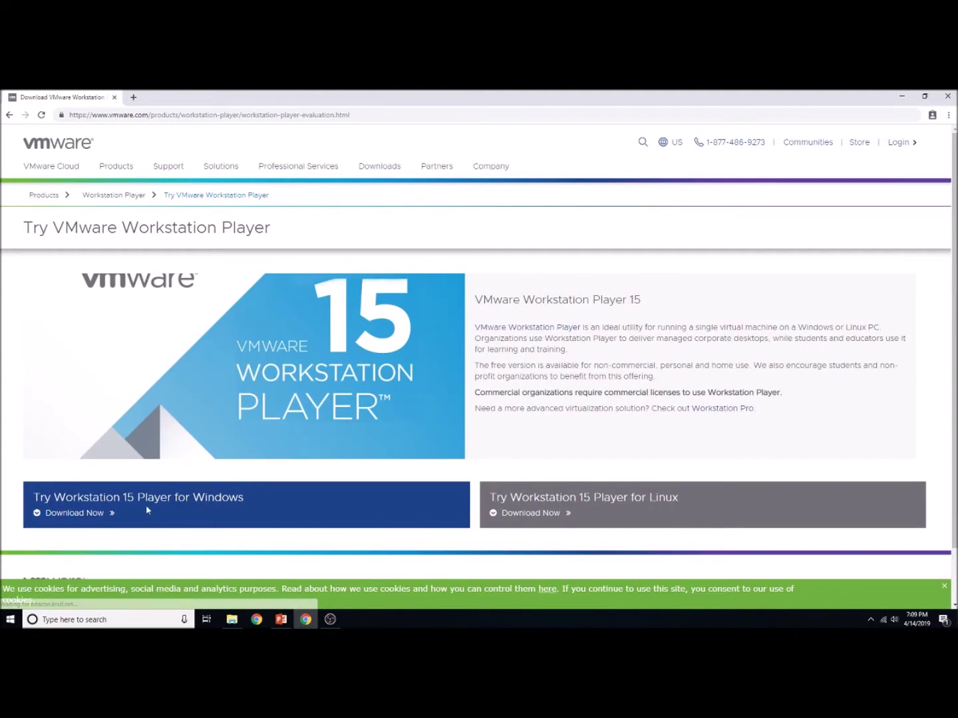
{"action": "left_click", "coordinate": [100, 517]}
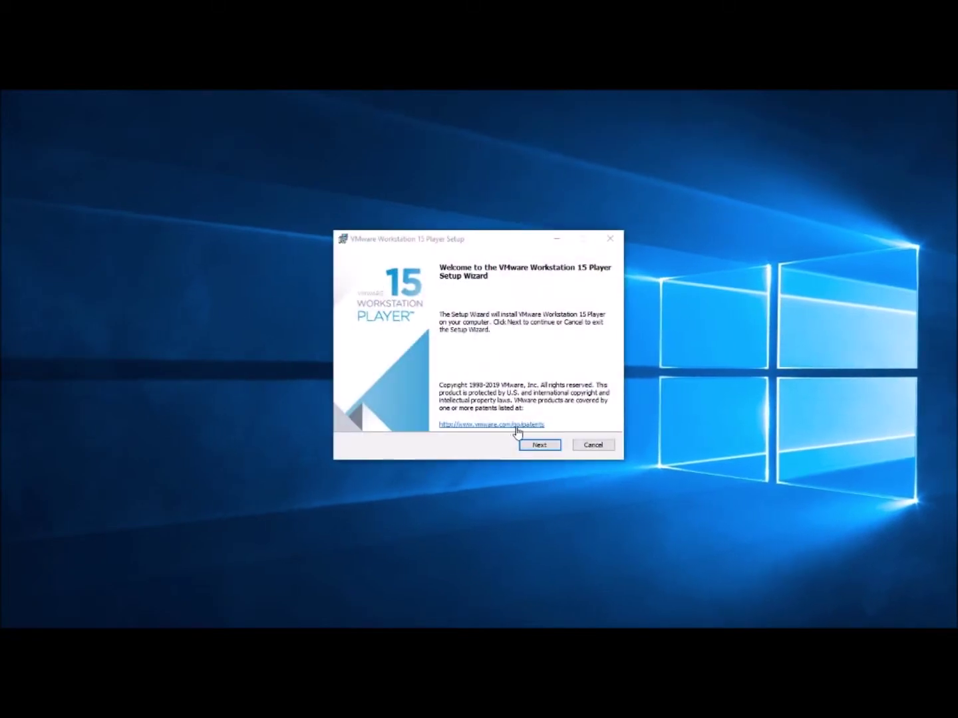
Accept the license agreement in the setup wizard and keep the default install location, user experience settings and shortcuts.
{"action": "left_click", "coordinate": [536, 449]}
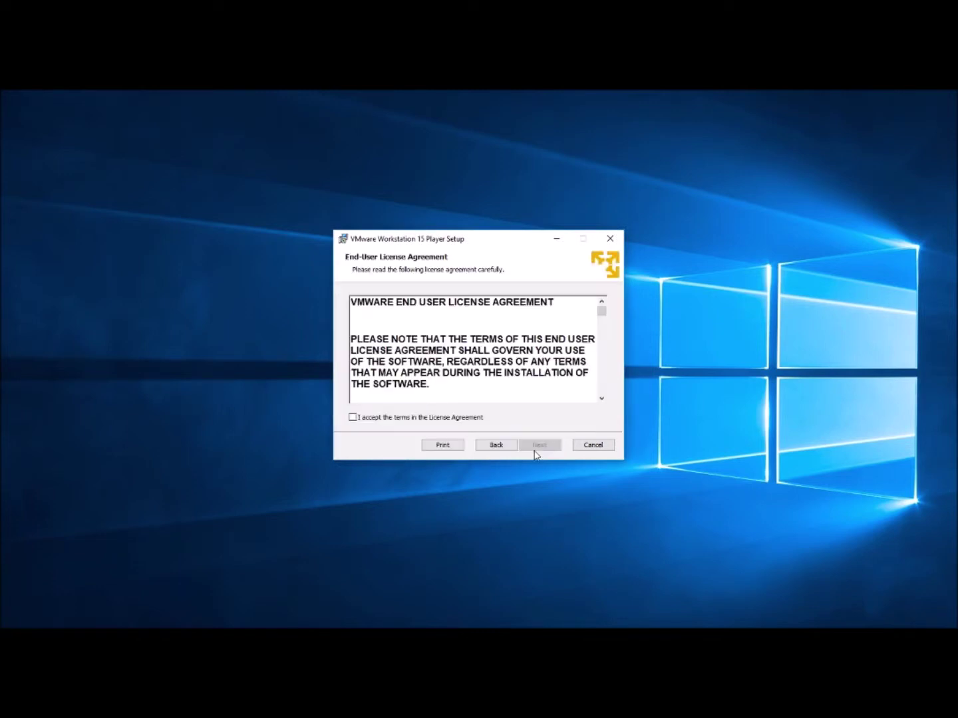
{"action": "left_click", "coordinate": [353, 417]}
{"action": "left_click", "coordinate": [547, 447]}
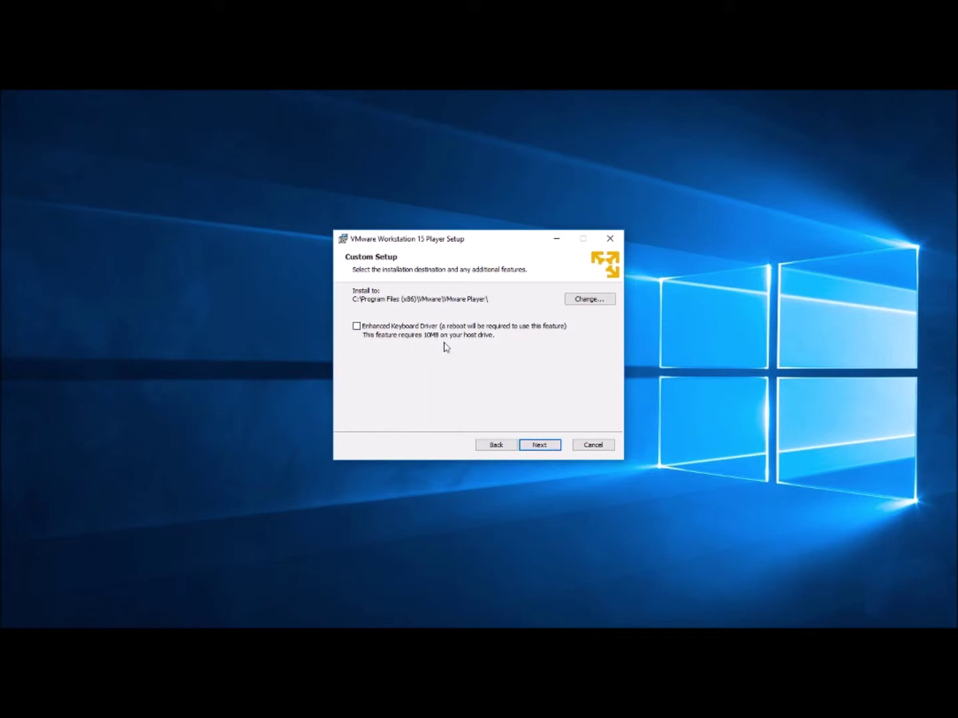
{"action": "left_click", "coordinate": [538, 451]}
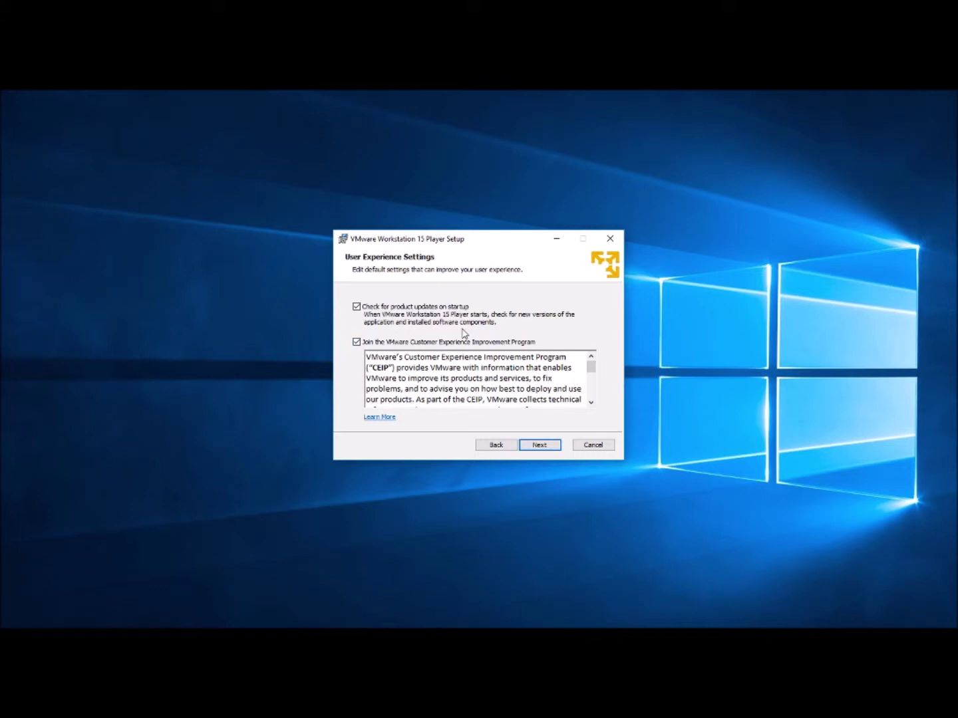
{"action": "left_click", "coordinate": [535, 446]}
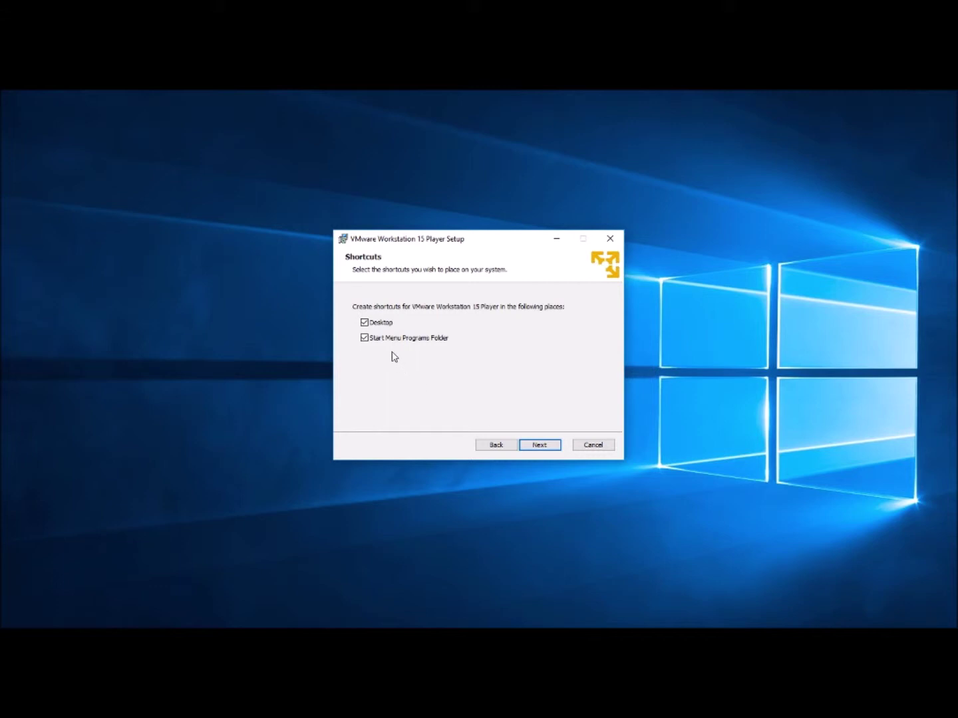
{"action": "left_click", "coordinate": [540, 446]}
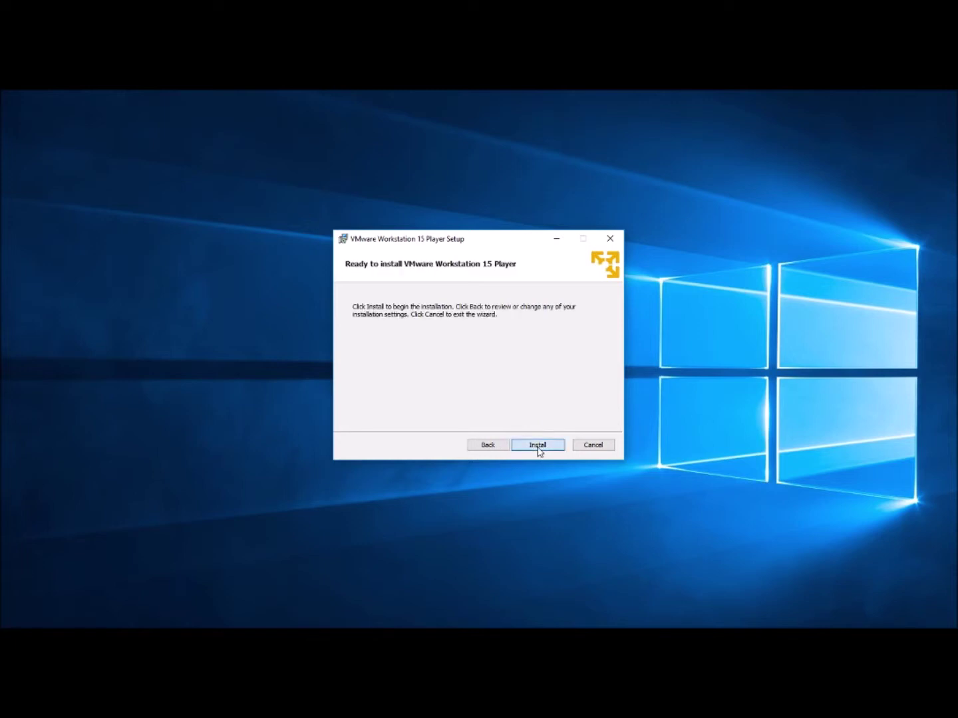
Install VMware Workstation 15 Player and start it with the free non-commercial use option.
{"action": "left_click", "coordinate": [538, 445]}
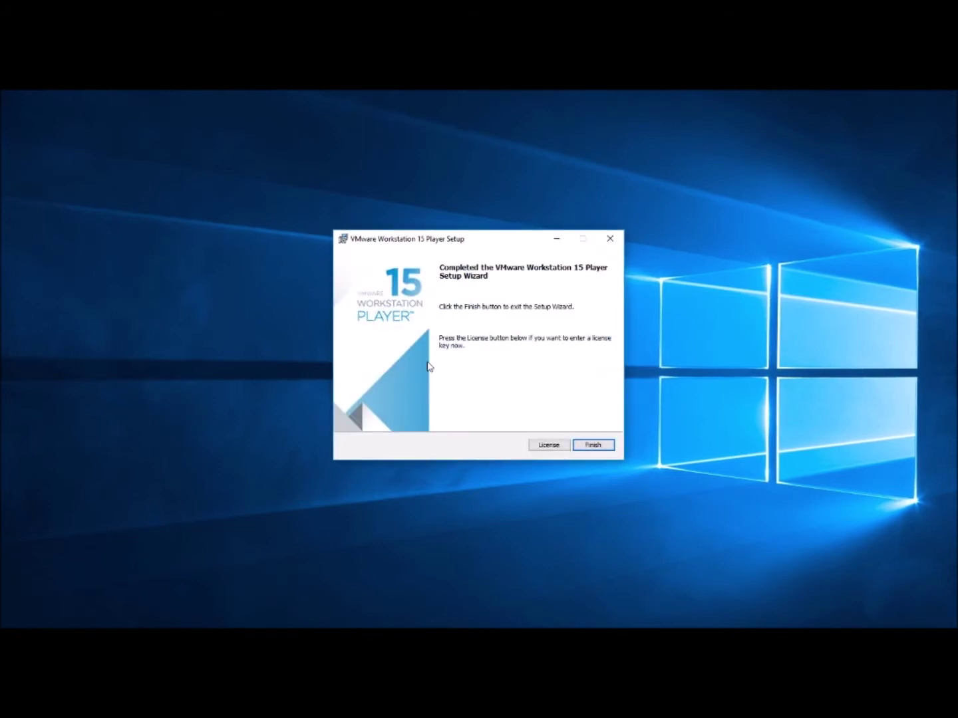
{"action": "left_click", "coordinate": [593, 445]}
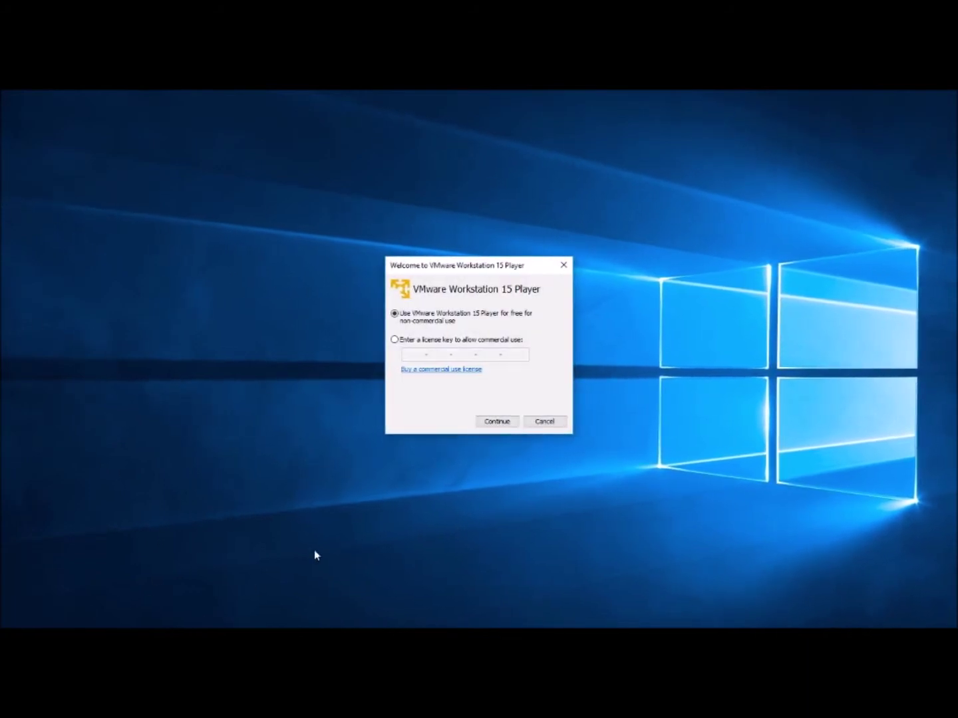
{"action": "left_click", "coordinate": [498, 423]}
{"action": "left_click", "coordinate": [499, 423]}
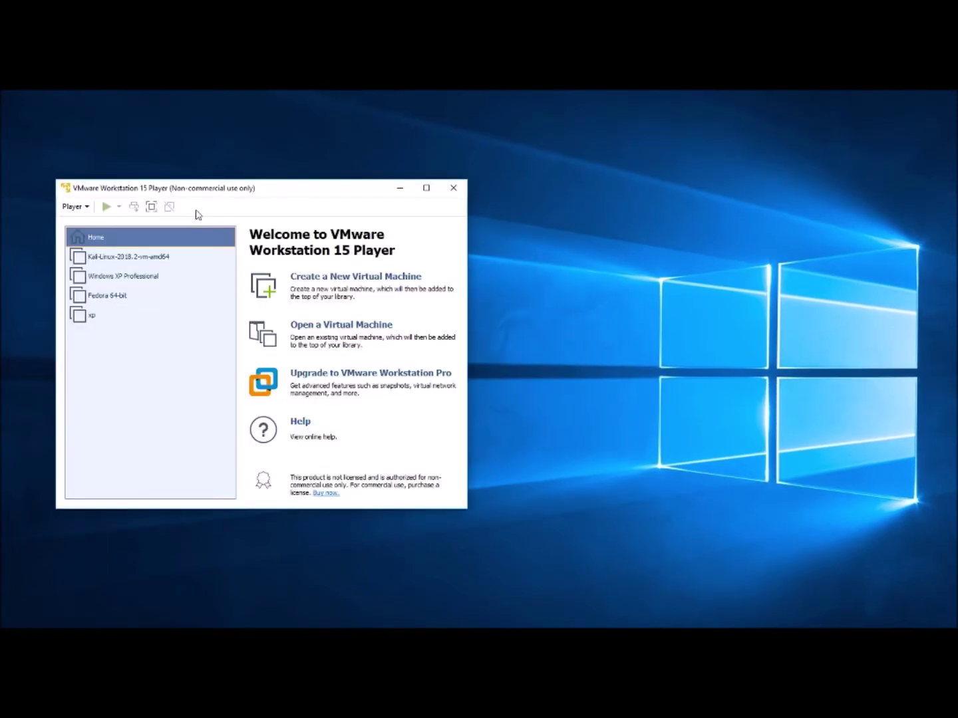
Remove the Kali-Linux-2018.2-vm-amd64 and Windows XP Professional virtual machines from the library.
{"action": "left_click_drag", "start_coordinate": [206, 194], "coordinate": [404, 178]}
{"action": "right_click", "coordinate": [320, 242]}
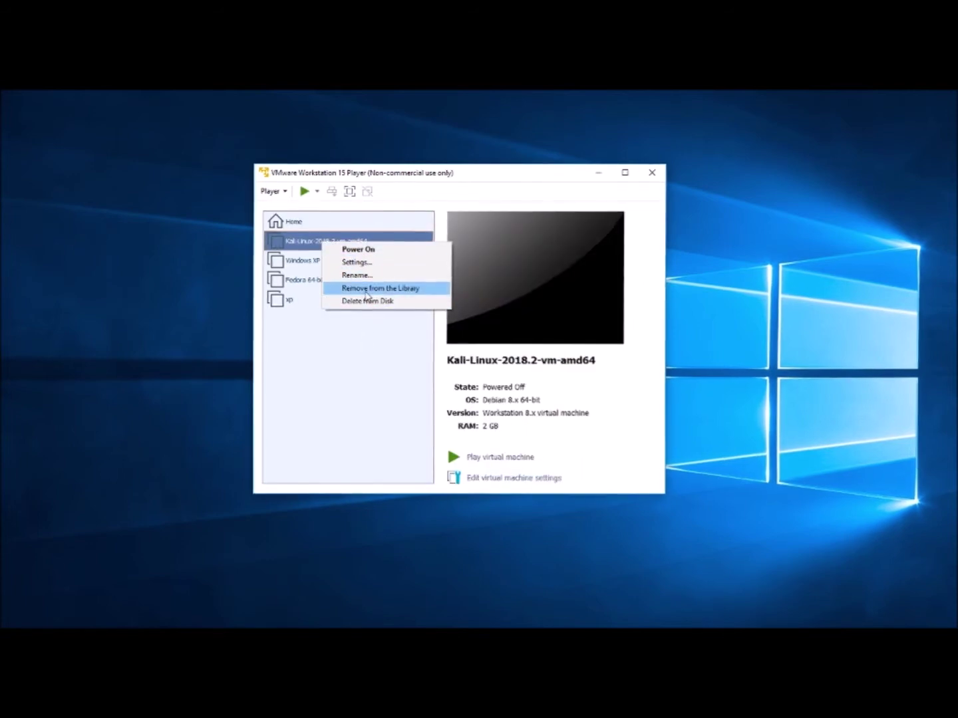
{"action": "left_click", "coordinate": [373, 288]}
{"action": "left_click", "coordinate": [320, 242]}
{"action": "right_click", "coordinate": [320, 242]}
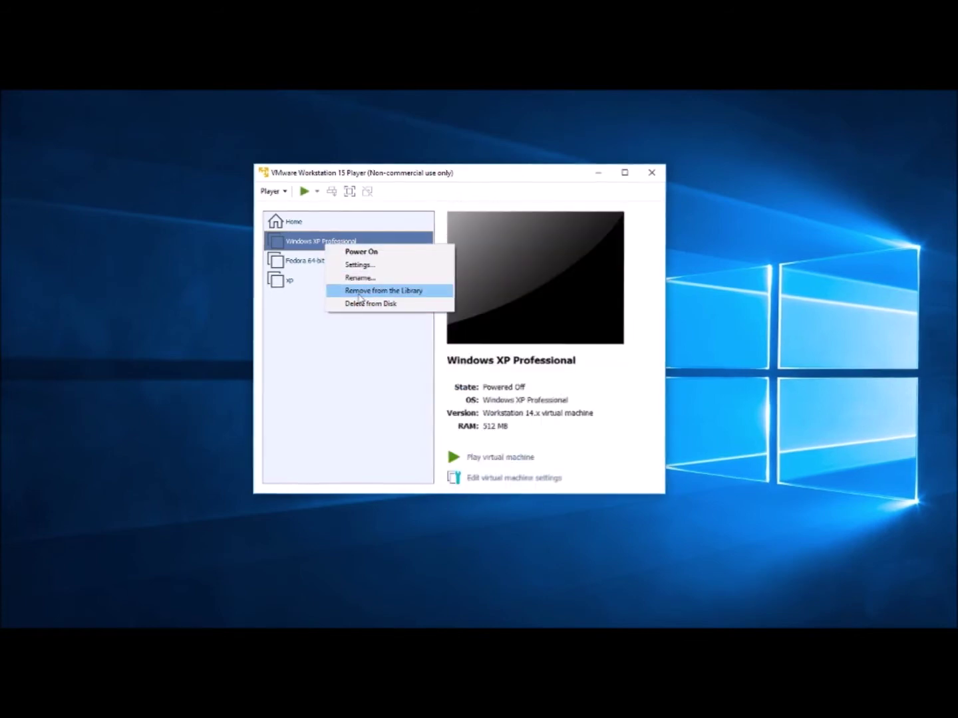
{"action": "left_click", "coordinate": [364, 290]}
Remove the Fedora 64-bit and xp virtual machines from the library and minimize the Player window.
{"action": "left_click", "coordinate": [332, 247]}
{"action": "right_click", "coordinate": [333, 249]}
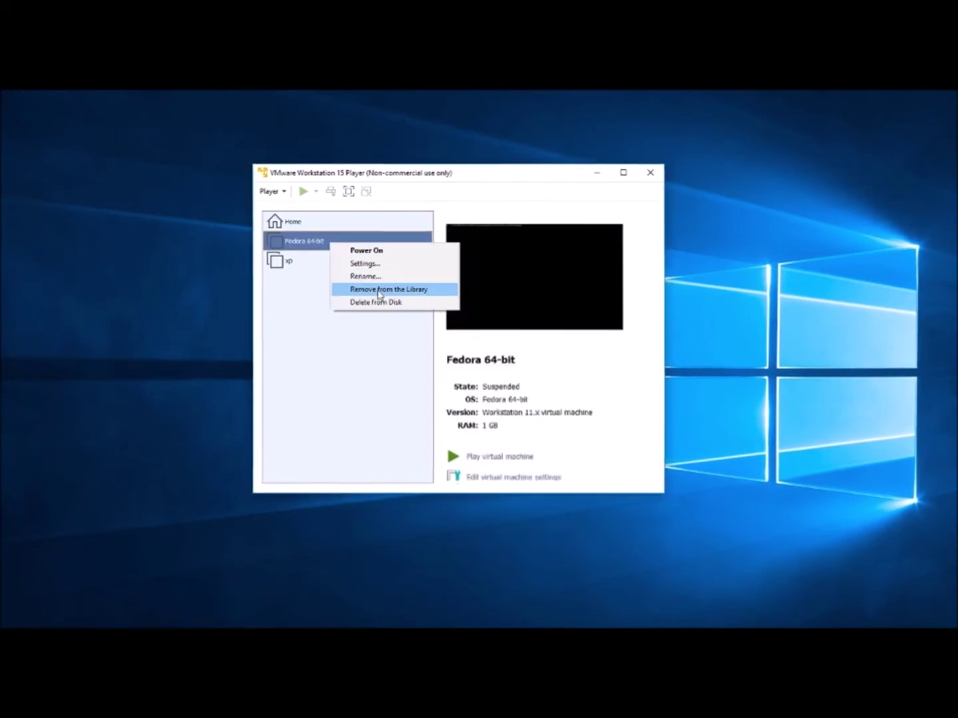
{"action": "left_click", "coordinate": [373, 290]}
{"action": "left_click", "coordinate": [303, 244]}
{"action": "right_click", "coordinate": [303, 245]}
{"action": "left_click", "coordinate": [367, 293]}
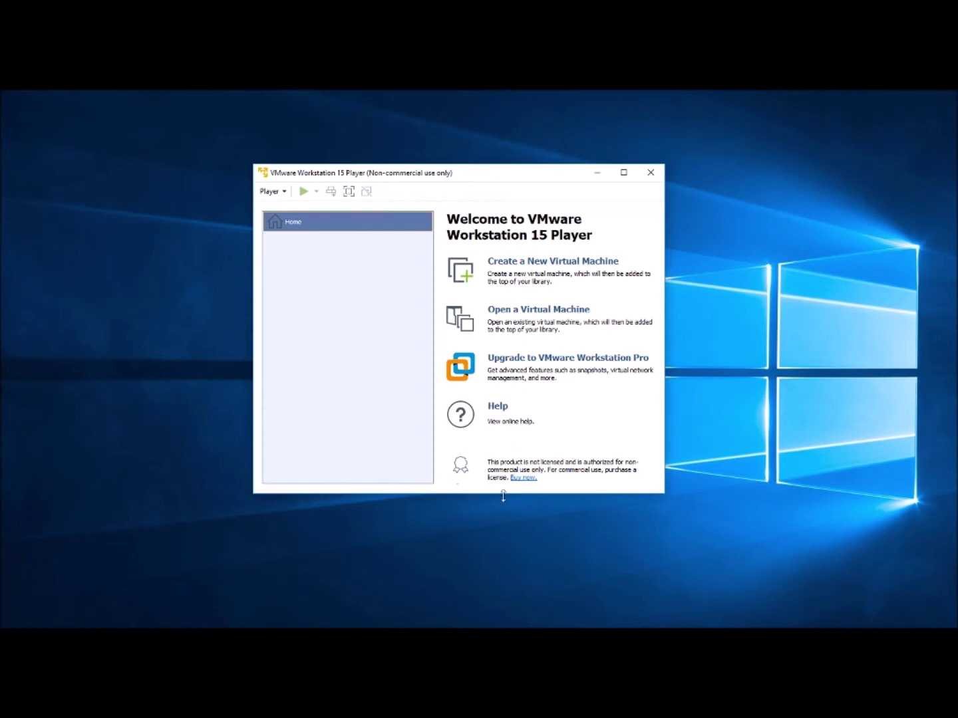
{"action": "left_click", "coordinate": [597, 176]}
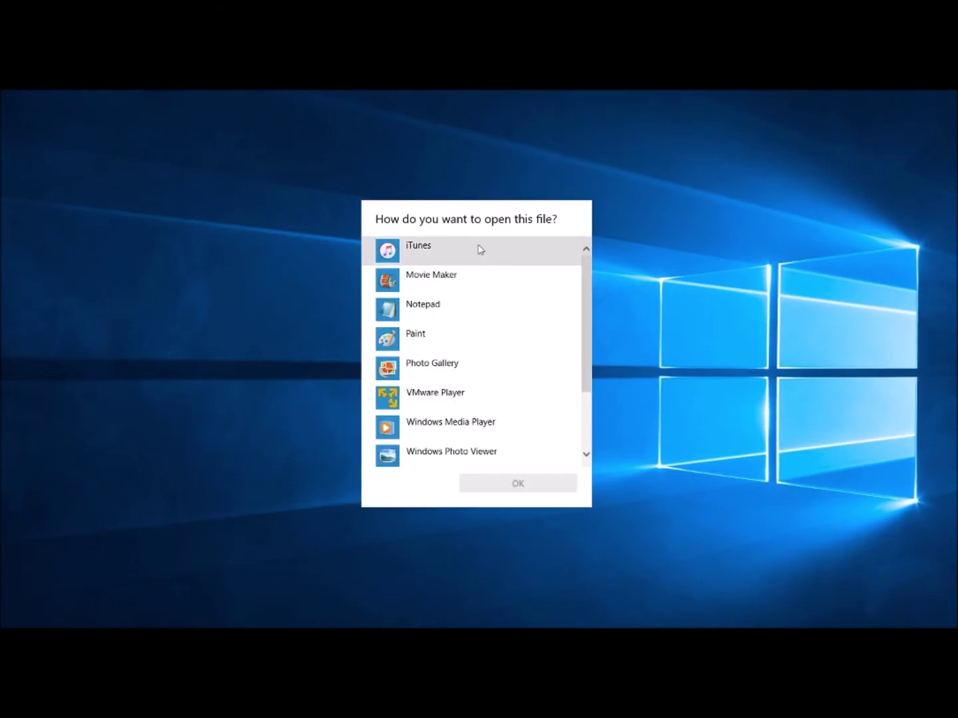
Open the ip_pre_vm file in Notepad and examine the network adapters recorded before the VMware installation.
{"action": "left_click", "coordinate": [477, 310]}
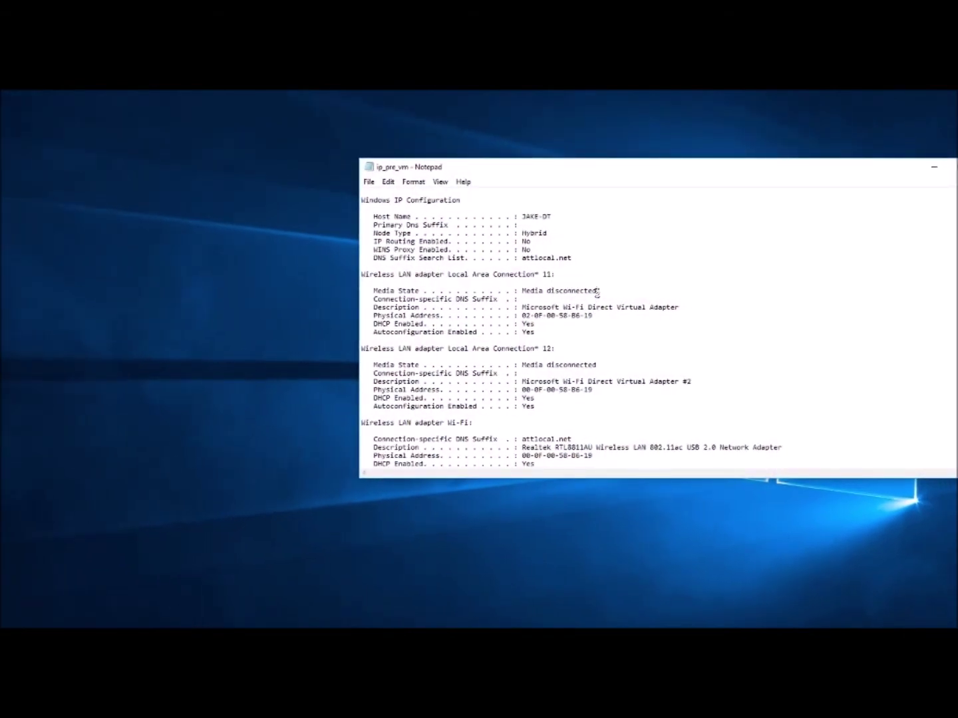
{"action": "scroll", "coordinate": [598, 294], "scroll_direction": "down", "scroll_amount": 4}
{"action": "scroll", "coordinate": [589, 319], "scroll_direction": "up", "scroll_amount": 4}
{"action": "scroll", "coordinate": [577, 343], "scroll_direction": "down", "scroll_amount": 5}
{"action": "scroll", "coordinate": [578, 344], "scroll_direction": "down", "scroll_amount": 2}
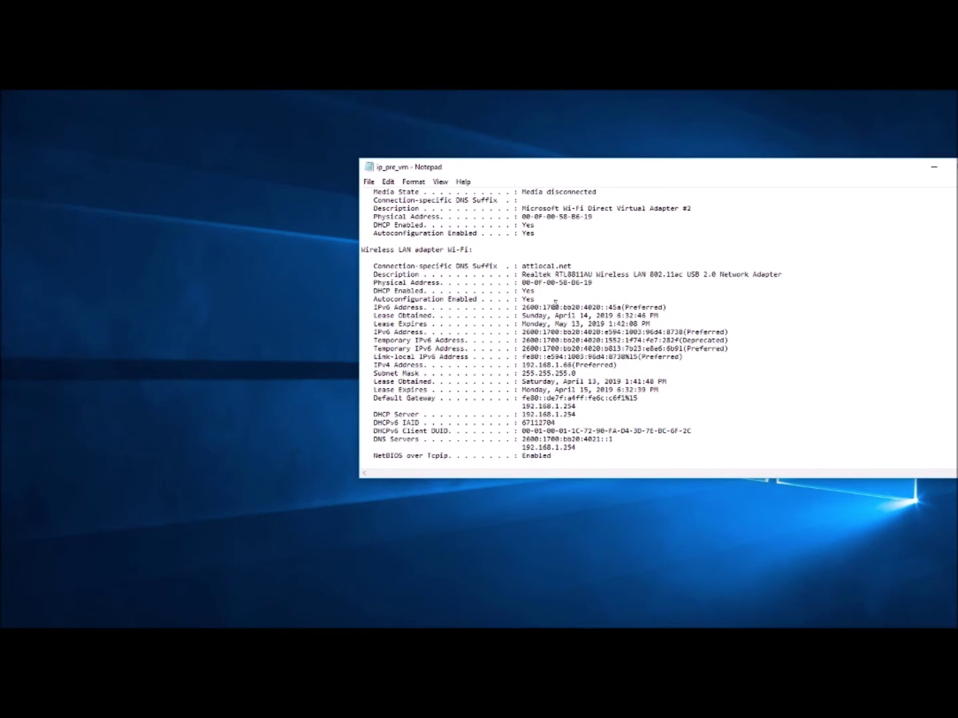
{"action": "left_click_drag", "start_coordinate": [361, 249], "coordinate": [414, 251]}
{"action": "scroll", "coordinate": [492, 260], "scroll_direction": "up", "scroll_amount": 3}
{"action": "scroll", "coordinate": [500, 274], "scroll_direction": "up", "scroll_amount": 4}
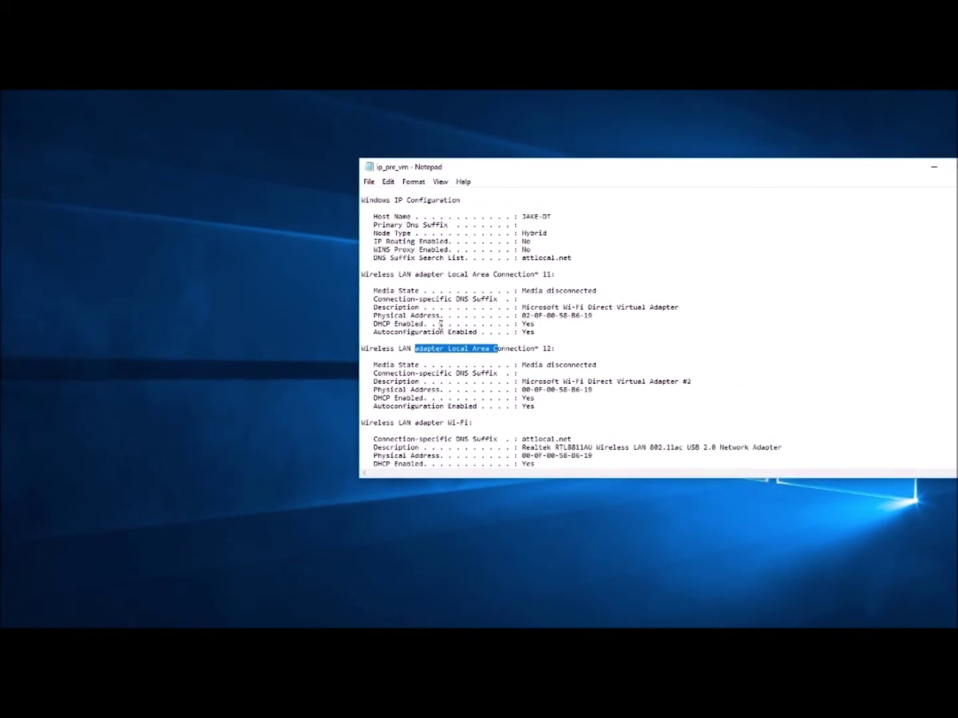
{"action": "left_click_drag", "start_coordinate": [500, 274], "coordinate": [386, 278]}
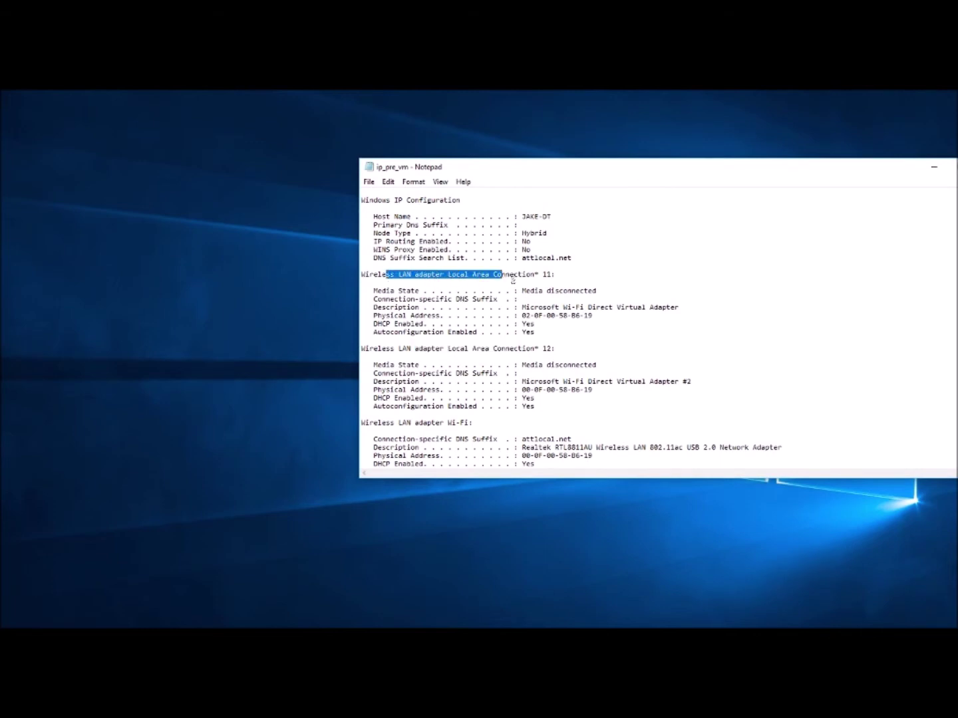
{"action": "left_click", "coordinate": [473, 206]}
{"action": "left_click", "coordinate": [512, 317]}
{"action": "scroll", "coordinate": [515, 365], "scroll_direction": "down", "scroll_amount": 5}
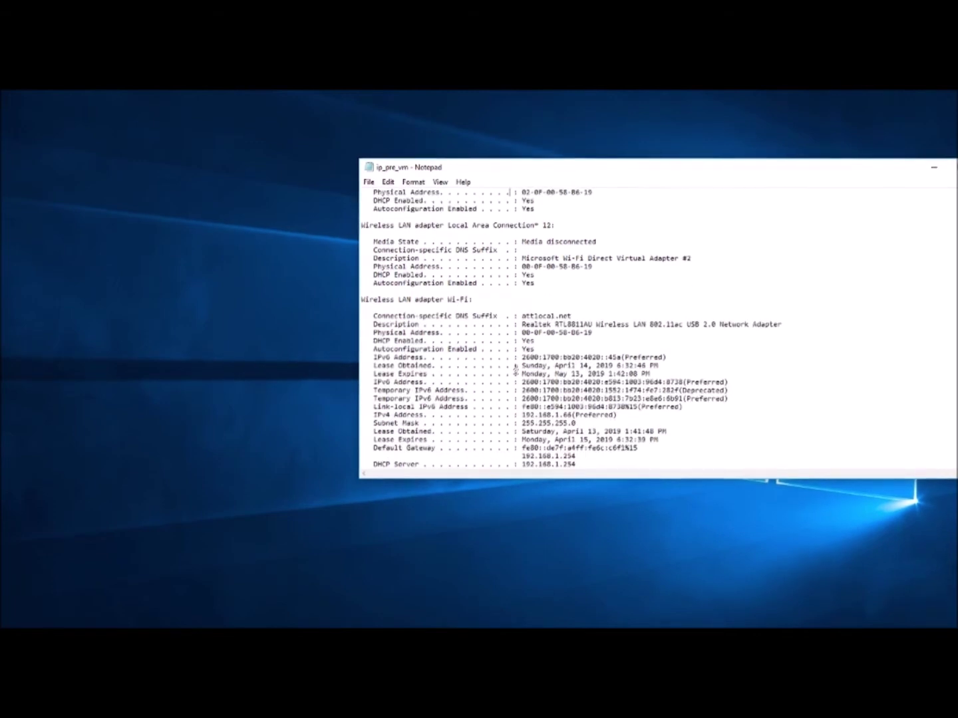
{"action": "scroll", "coordinate": [514, 369], "scroll_direction": "down", "scroll_amount": 2}
Launch Command Prompt as administrator and run ipconfig /all.
{"action": "key", "text": "super+s"}
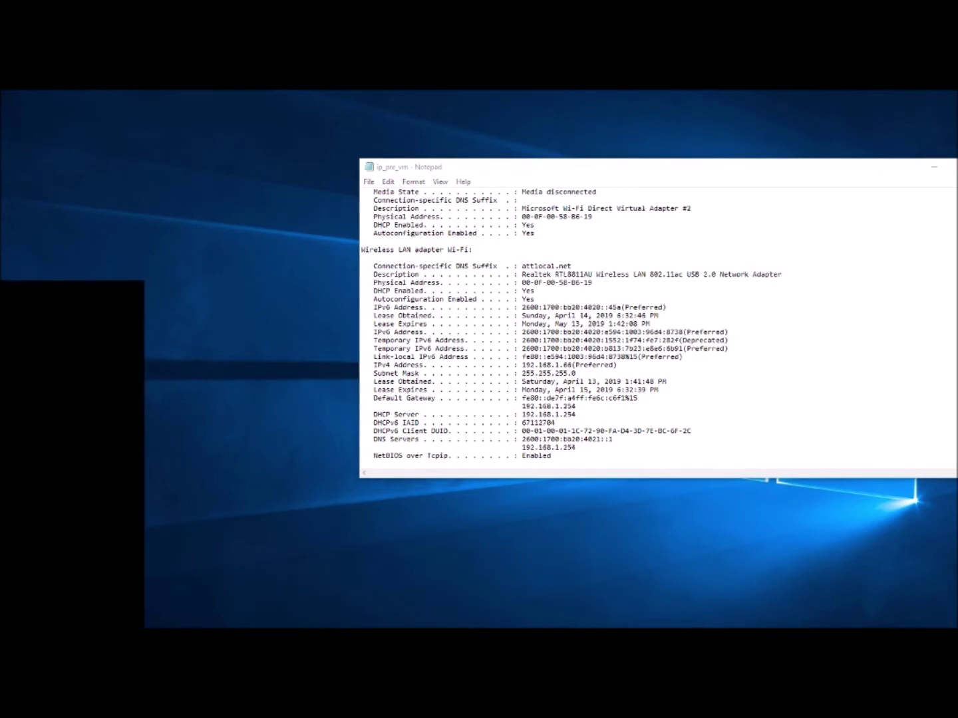
{"action": "type", "text": "cmd"}
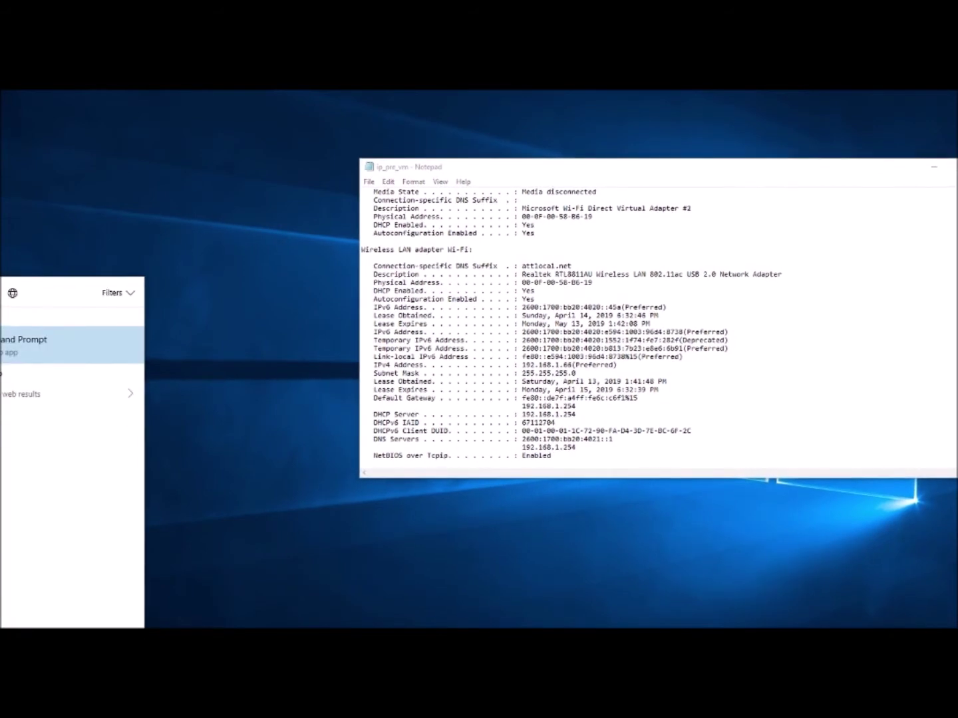
{"action": "key", "text": "ctrl+shift+Return"}
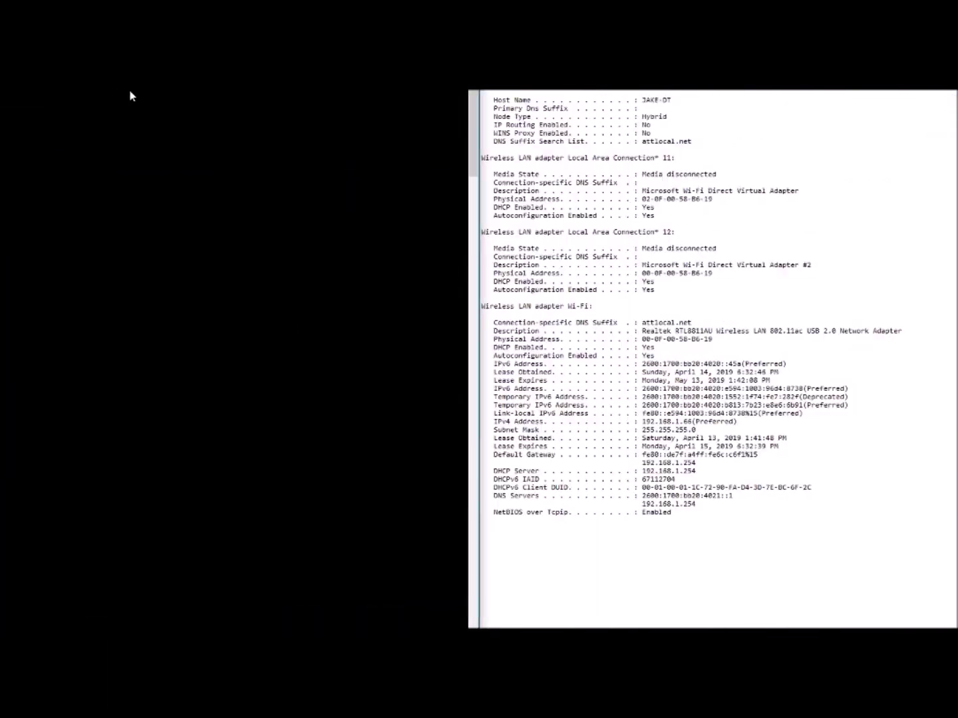
{"action": "type", "text": "c"}
{"action": "type", "text": "fig "}
{"action": "type", "text": "/all"}
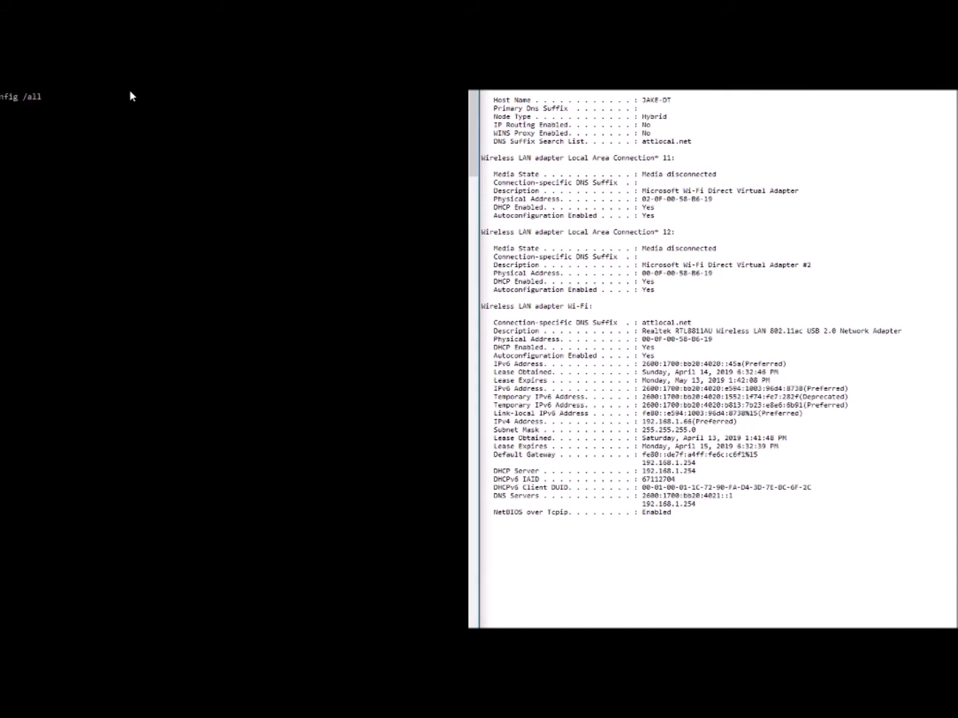
{"action": "key", "text": "Return"}
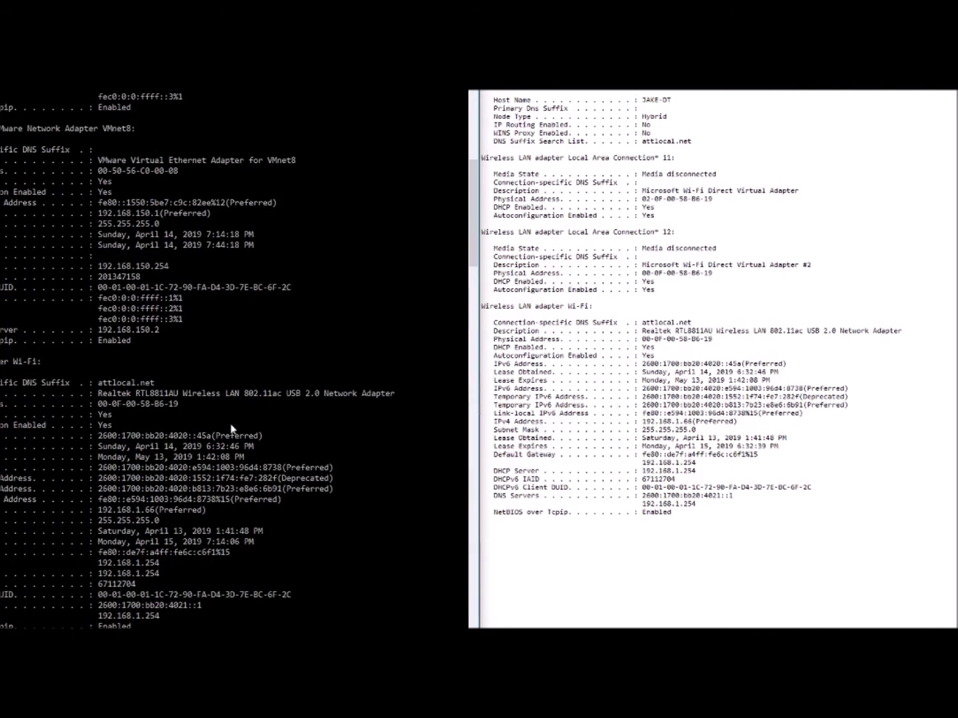
Examine the VMware Network Adapter VMnet1 entry in the ipconfig output against the saved pre-install configuration.
{"action": "scroll", "coordinate": [237, 415], "scroll_direction": "up", "scroll_amount": 5}
{"action": "scroll", "coordinate": [236, 414], "scroll_direction": "up", "scroll_amount": 10}
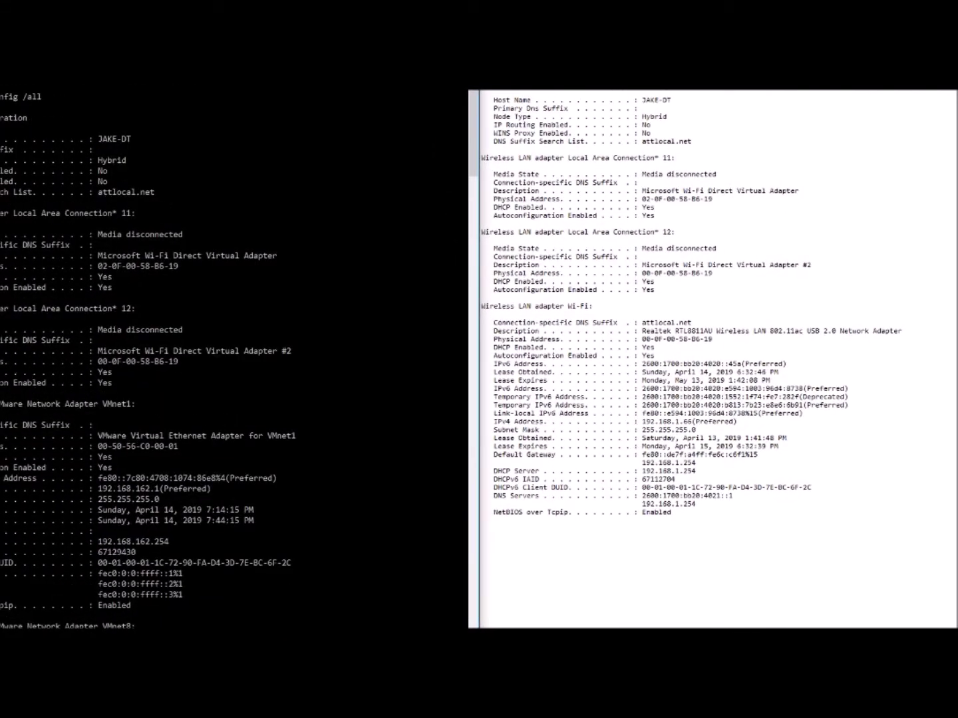
{"action": "left_click_drag", "start_coordinate": [142, 403], "coordinate": [1, 404]}
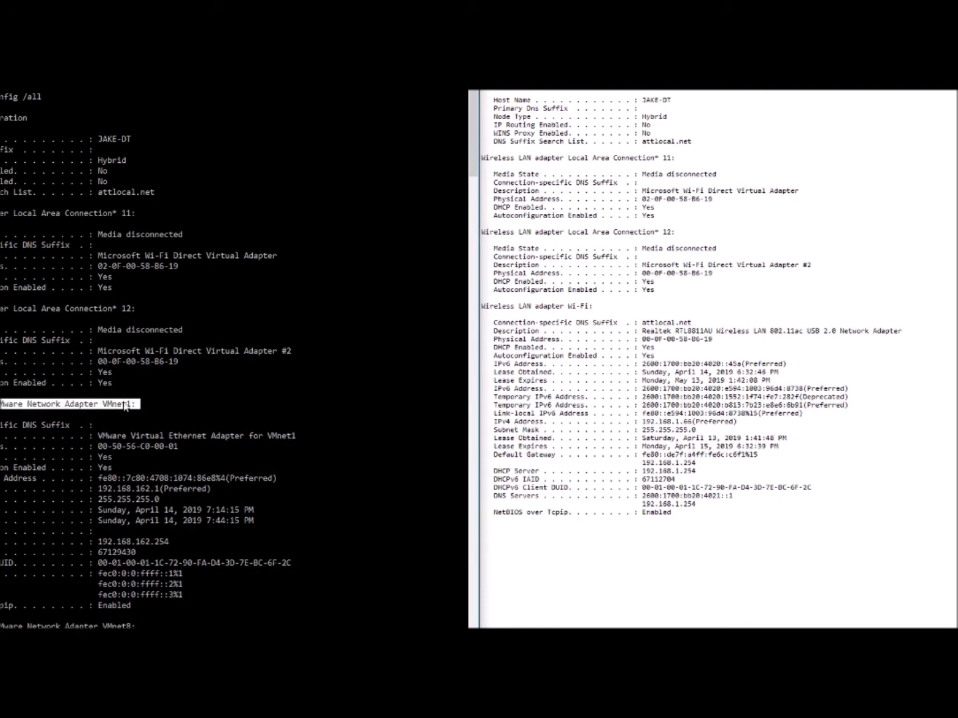
{"action": "scroll", "coordinate": [150, 399], "scroll_direction": "down", "scroll_amount": 1}
{"action": "left_click", "coordinate": [140, 373]}
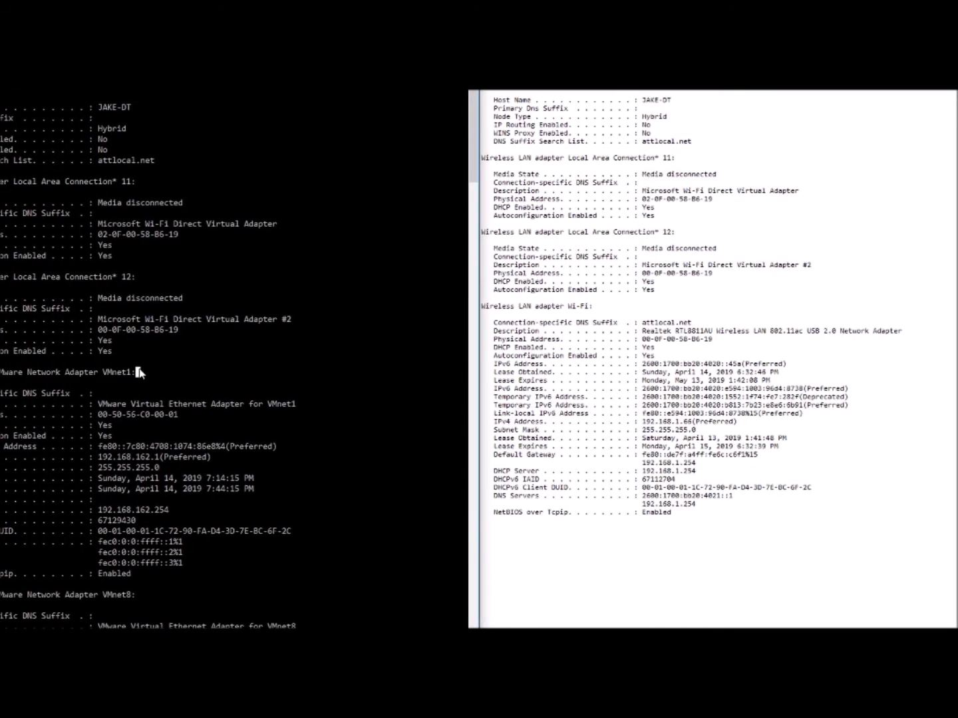
{"action": "left_click_drag", "start_coordinate": [140, 374], "coordinate": [2, 373]}
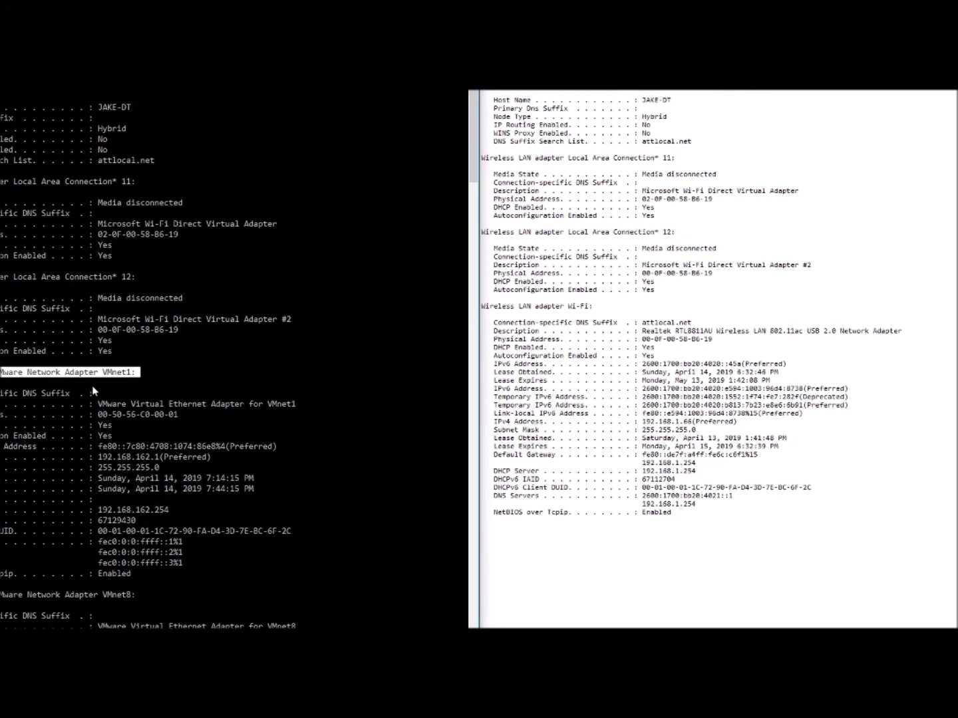
{"action": "left_click", "coordinate": [140, 373]}
{"action": "left_click_drag", "start_coordinate": [138, 372], "coordinate": [1, 373]}
{"action": "left_click_drag", "start_coordinate": [1, 404], "coordinate": [295, 405]}
{"action": "left_click", "coordinate": [298, 415]}
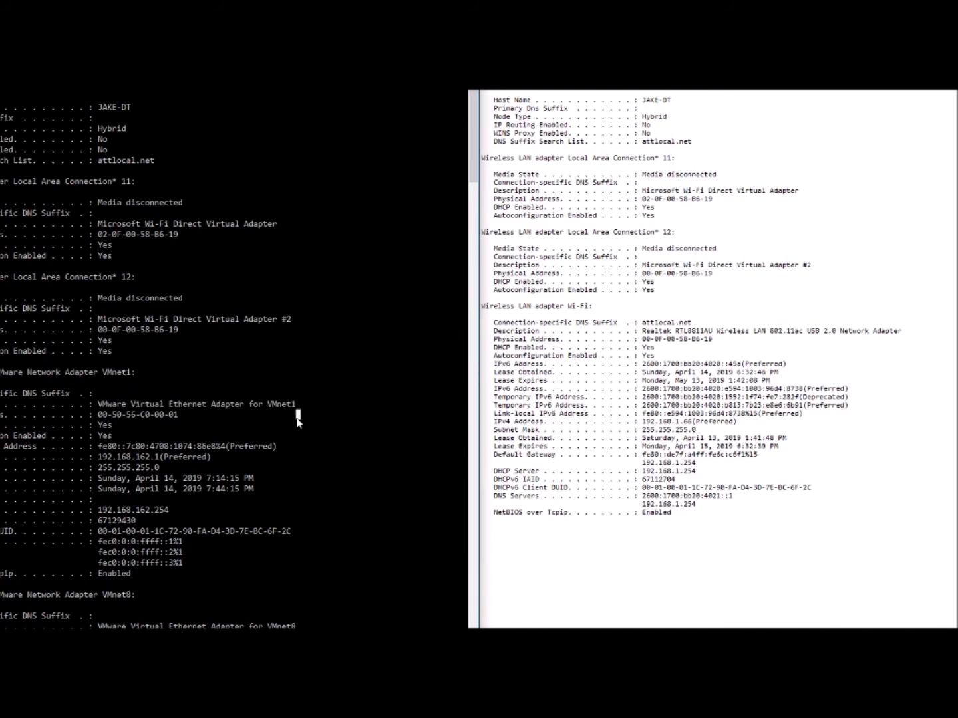
Examine the VMware Network Adapter VMnet8 entry and the remaining adapters in the ipconfig output.
{"action": "scroll", "coordinate": [295, 482], "scroll_direction": "down", "scroll_amount": 5}
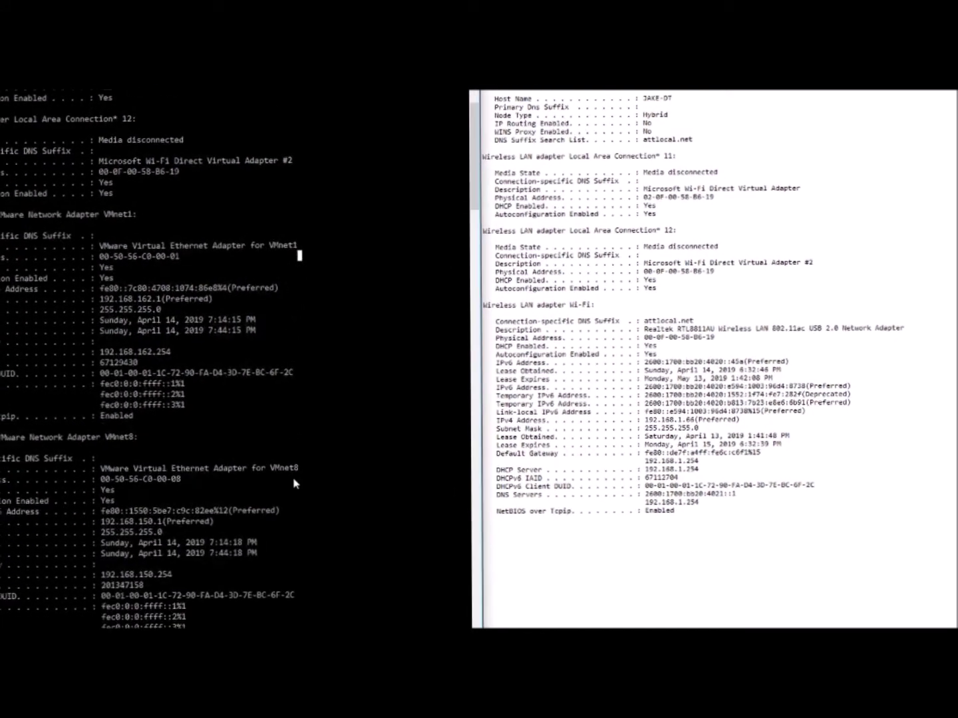
{"action": "left_click_drag", "start_coordinate": [183, 469], "coordinate": [280, 472]}
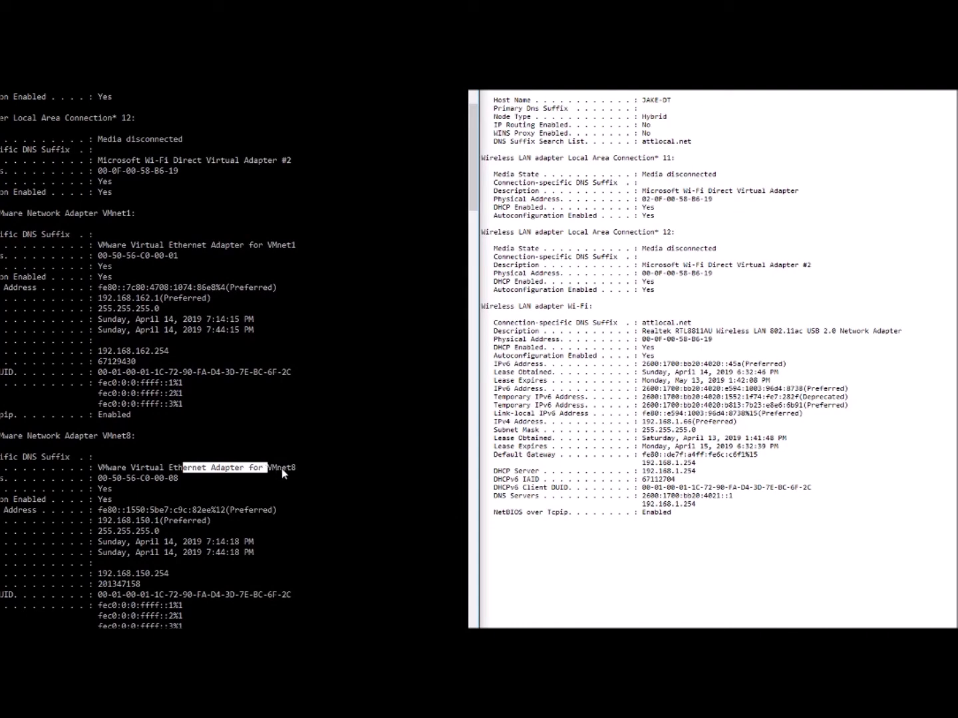
{"action": "left_click", "coordinate": [284, 468]}
{"action": "scroll", "coordinate": [297, 338], "scroll_direction": "up", "scroll_amount": 2}
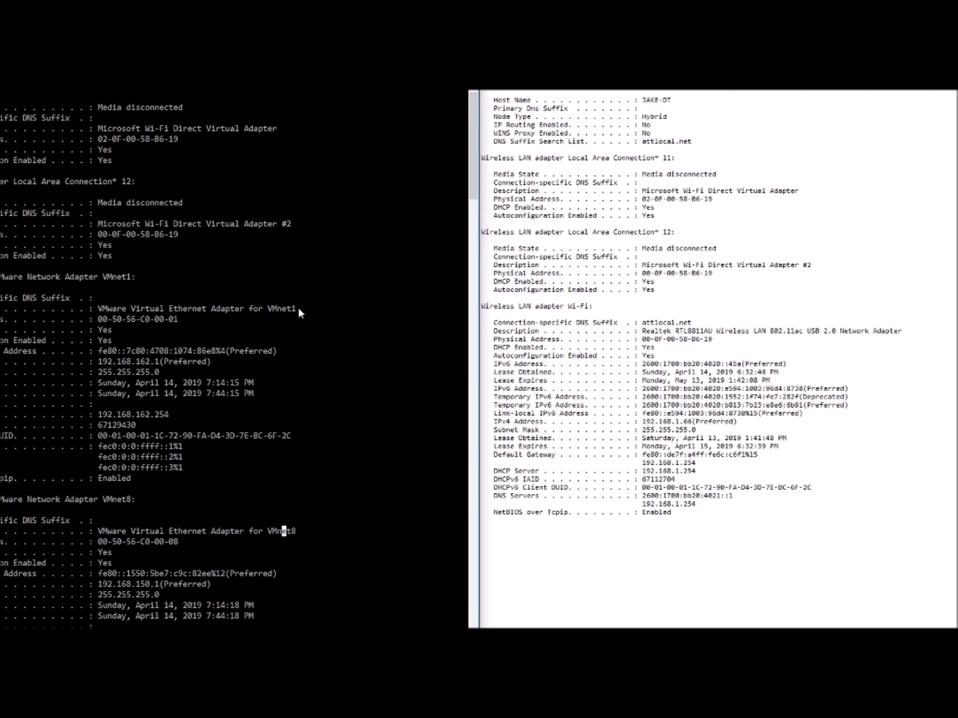
{"action": "scroll", "coordinate": [249, 452], "scroll_direction": "down", "scroll_amount": 7}
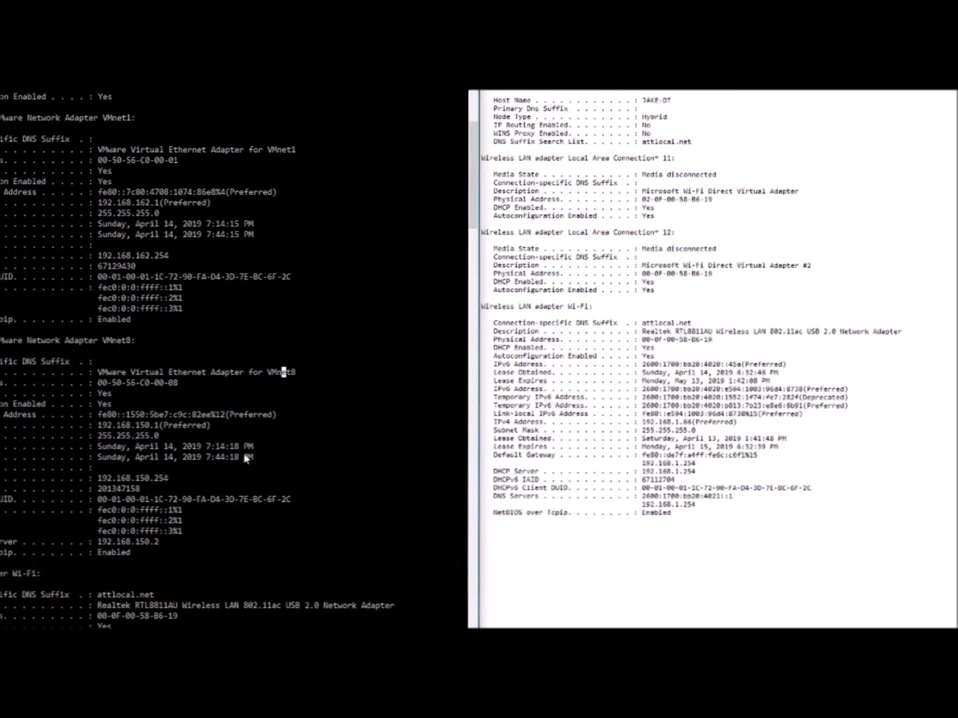
{"action": "scroll", "coordinate": [249, 452], "scroll_direction": "down", "scroll_amount": 5}
{"action": "scroll", "coordinate": [240, 446], "scroll_direction": "up", "scroll_amount": 16}
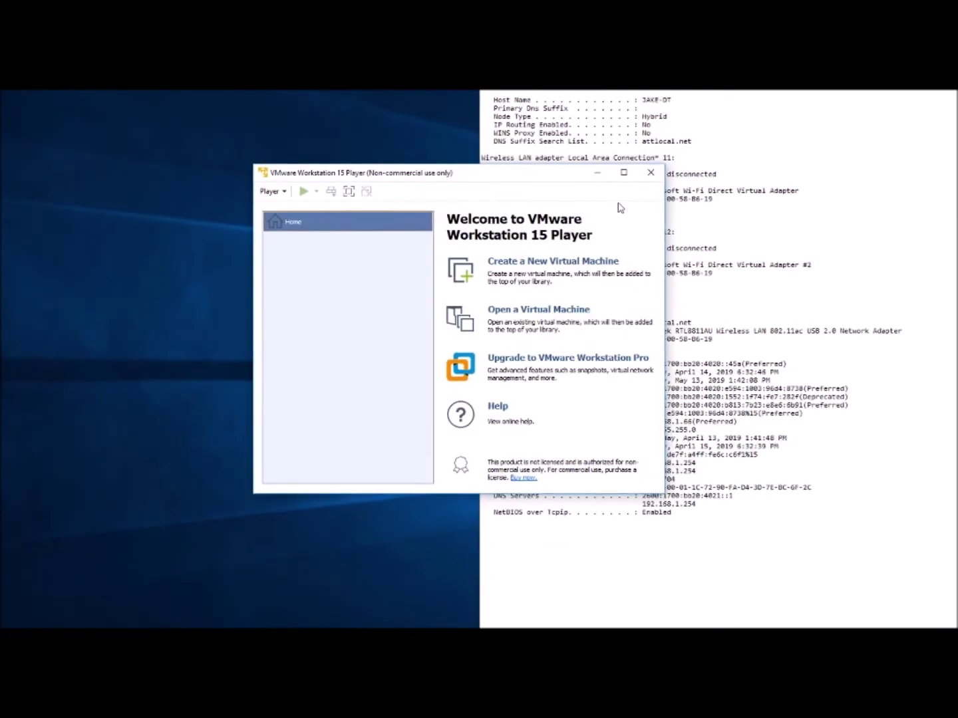
Switch to VMware Workstation 15 Player and maximize its window.
{"action": "left_click", "coordinate": [623, 172]}
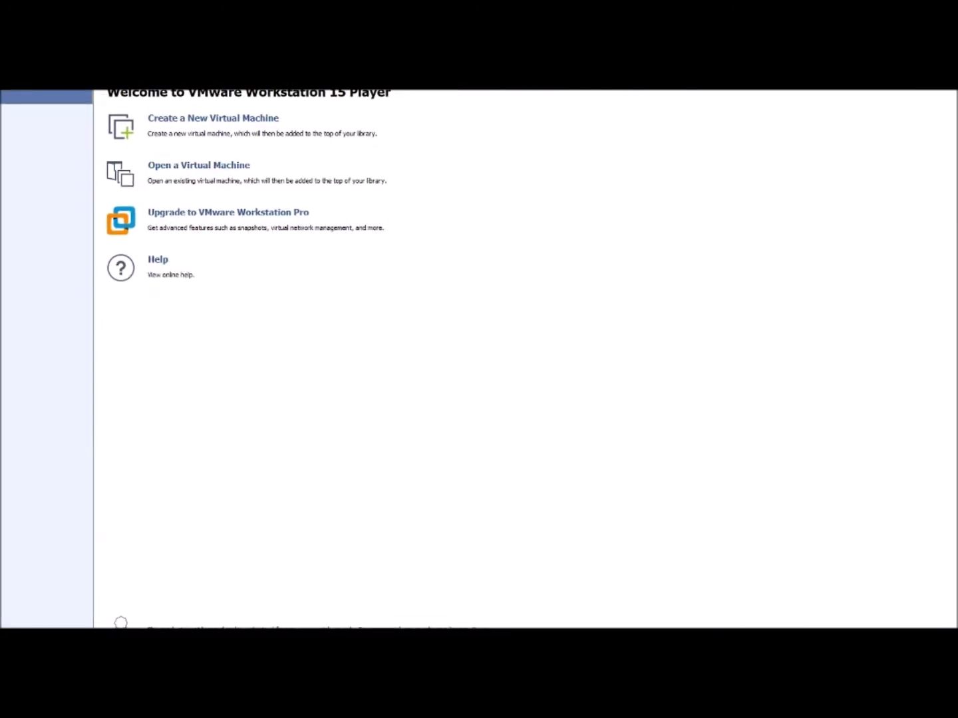